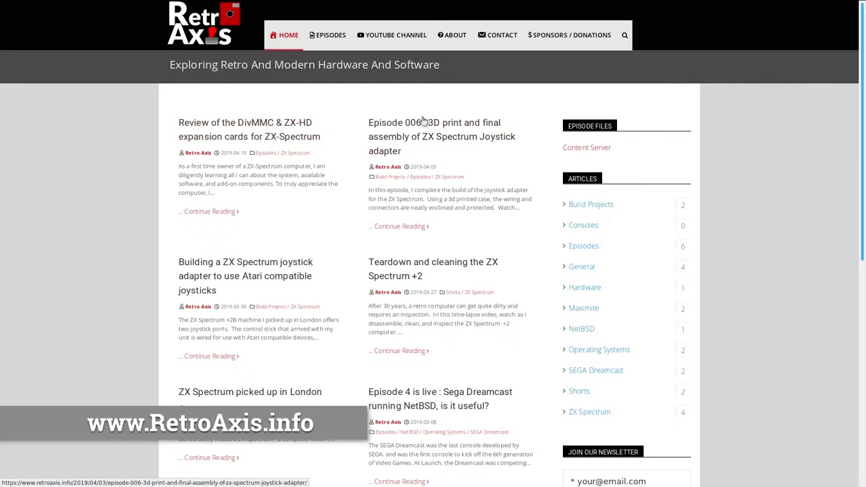
Open the article reviewing the DivMMC & ZX-HD expansion cards and skim it through to the embedded video
click(247, 126)
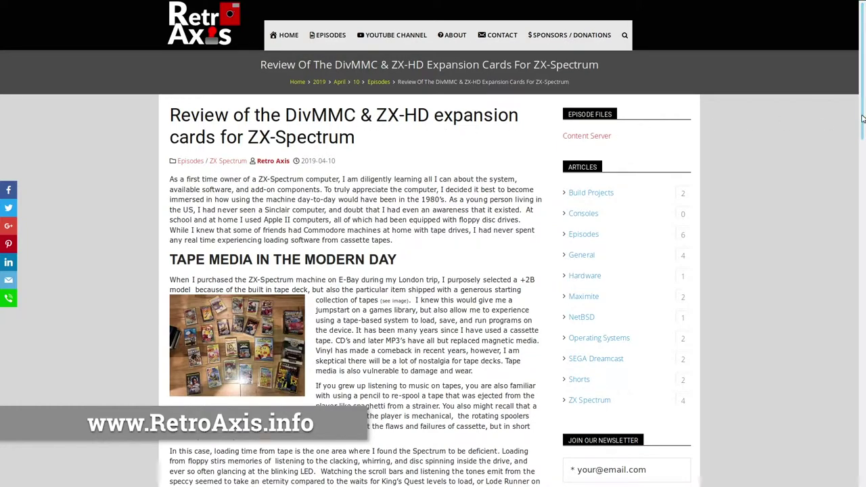
drag(862, 119, 858, 218)
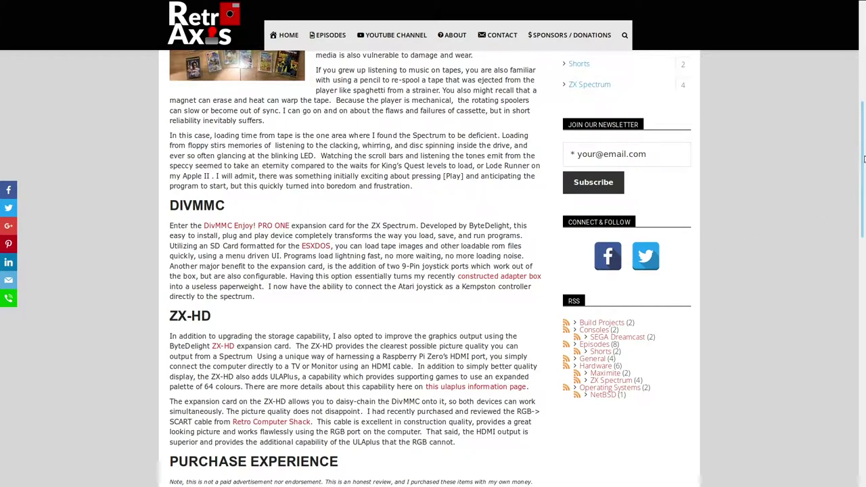
drag(864, 158, 864, 283)
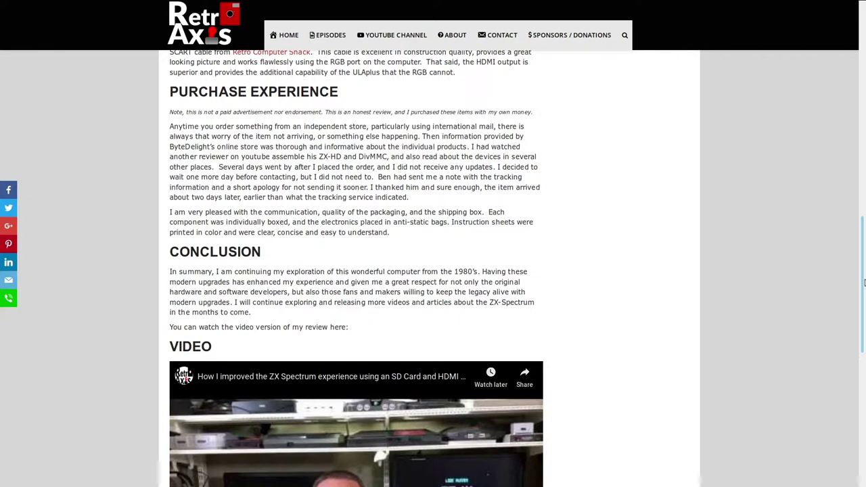
drag(864, 283, 862, 80)
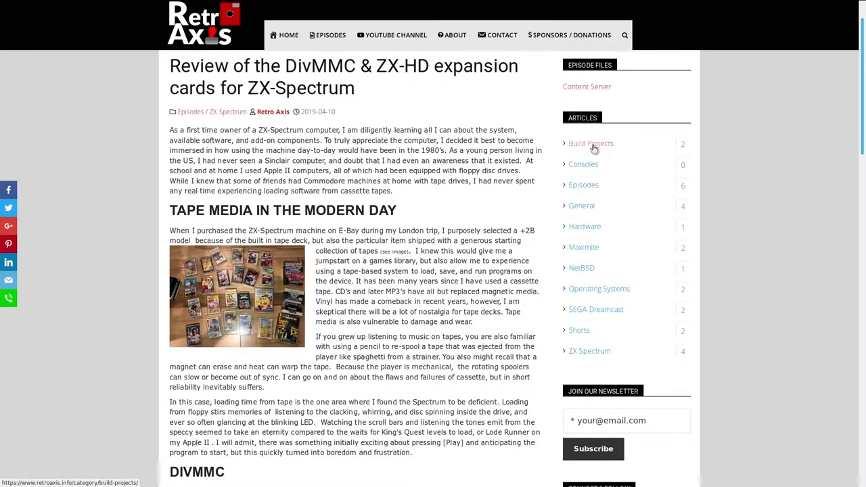
View the SEGA Dreamcast article category and the site's Episodes, About, Contact, and Sponsors / Donations pages
click(589, 312)
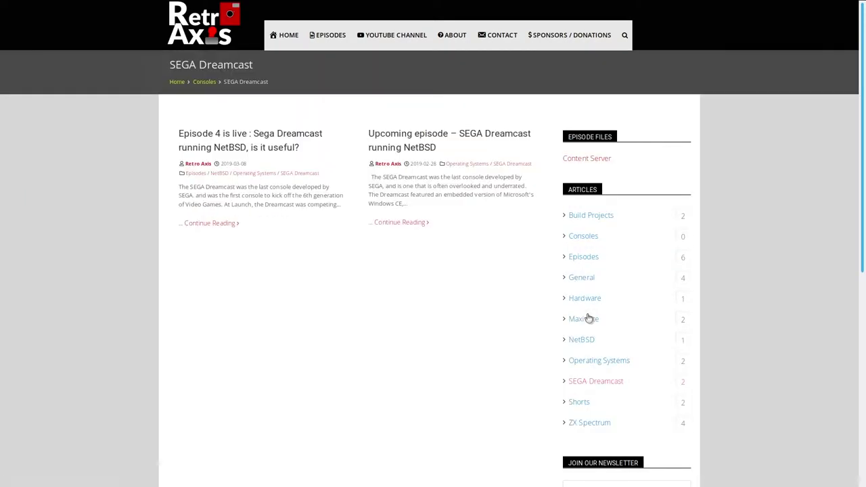
click(328, 38)
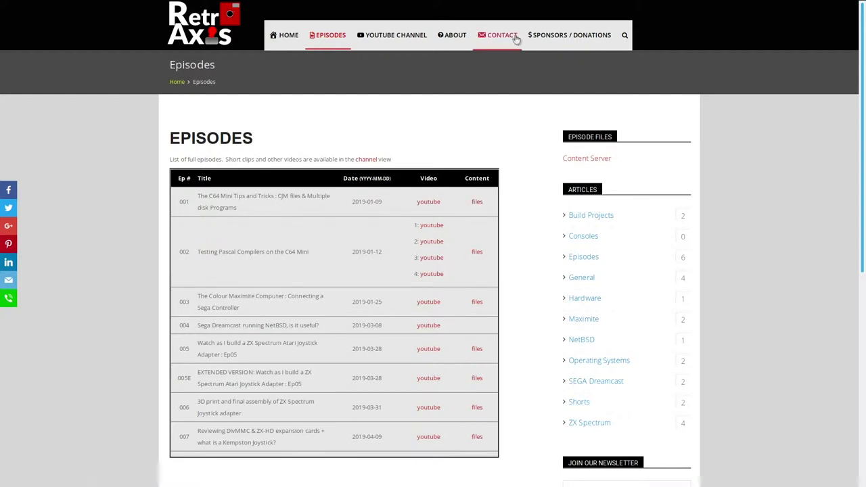
click(460, 40)
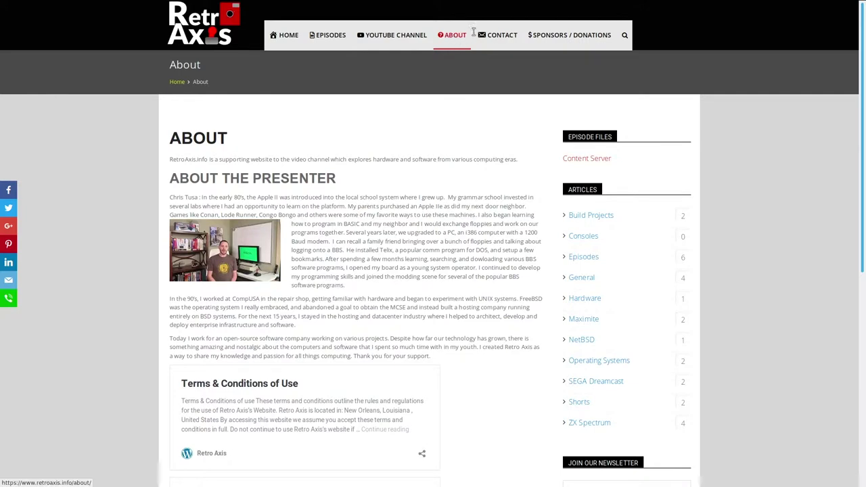
click(501, 37)
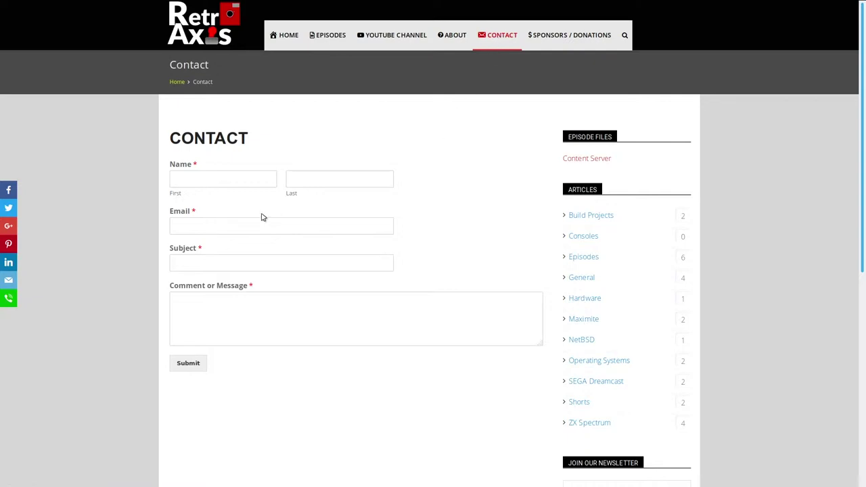
click(563, 42)
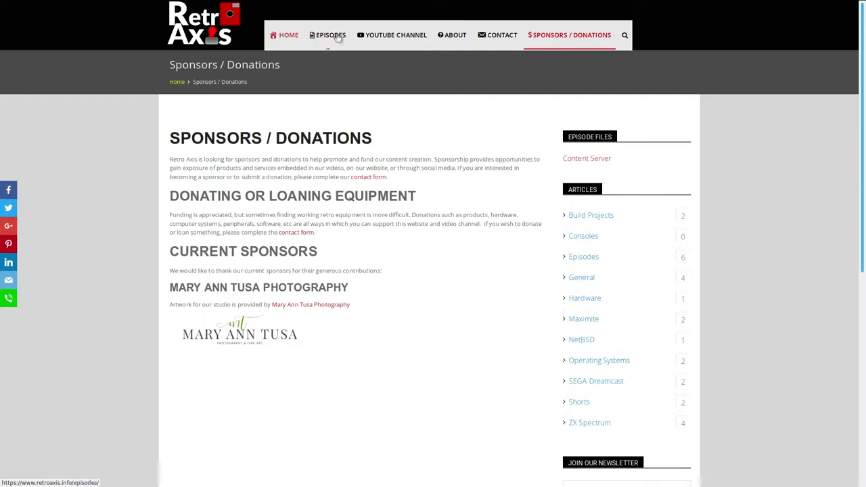
Return to the Contact page and examine its newsletter signup and social media links
click(501, 35)
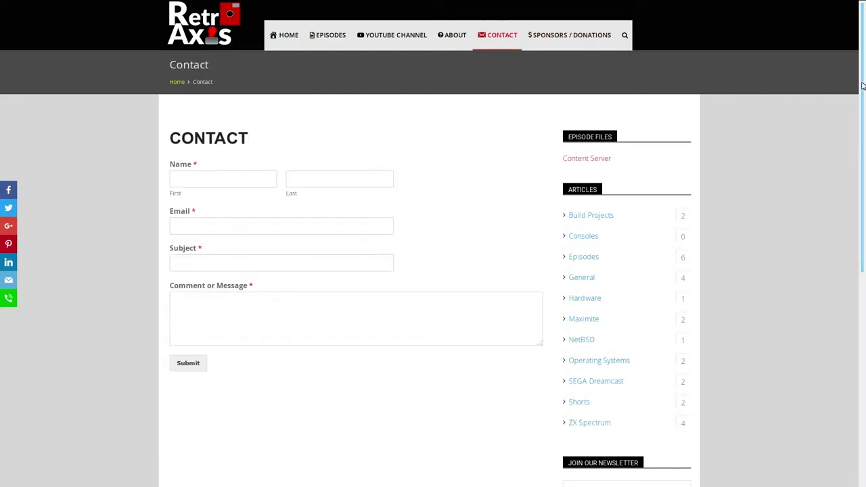
scroll(856, 160, down, 4)
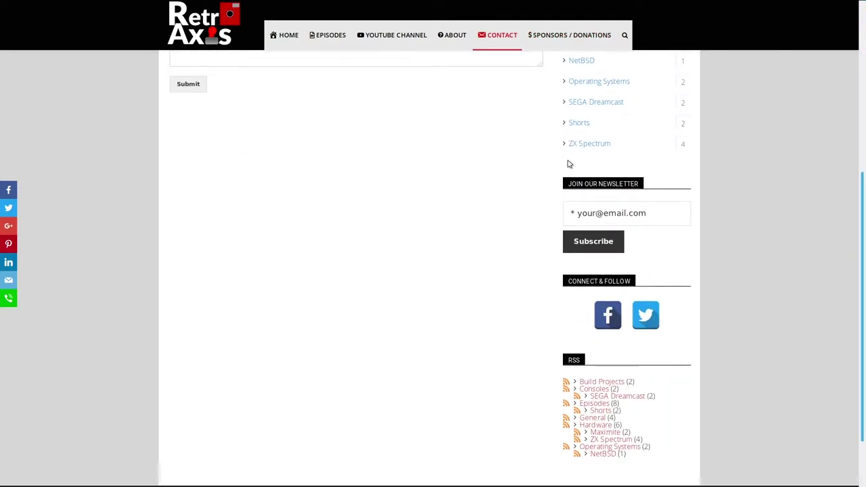
drag(567, 184, 641, 188)
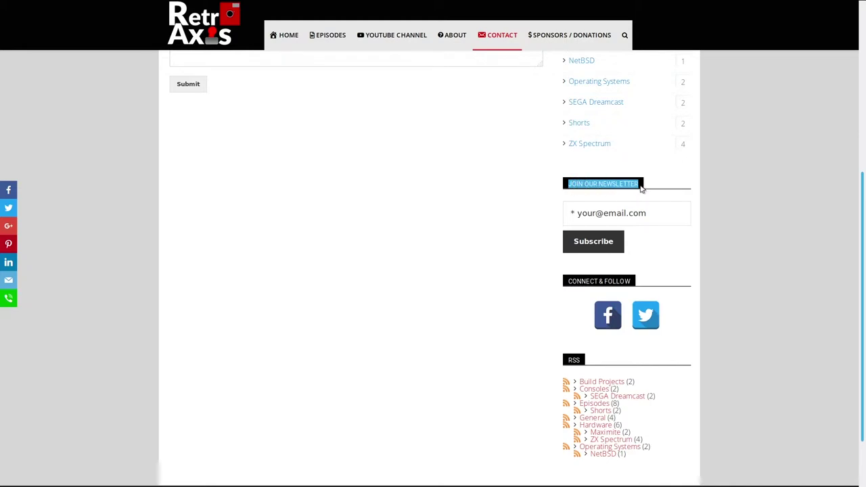
click(654, 213)
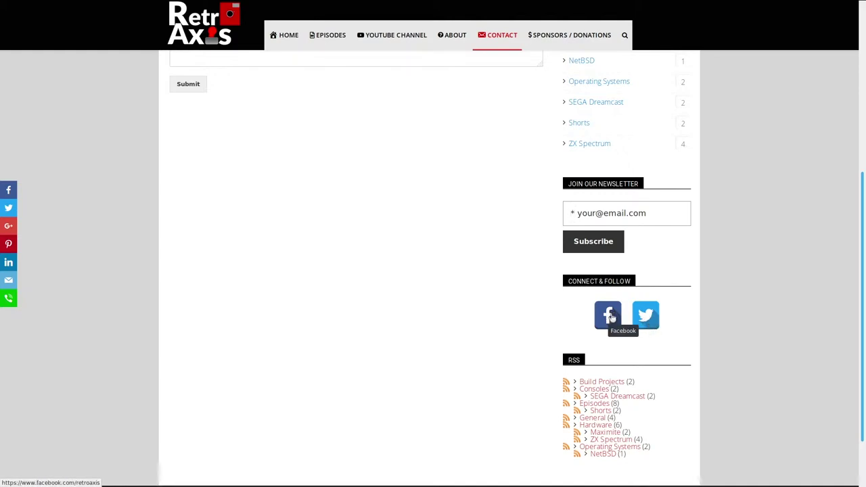
drag(864, 254, 863, 9)
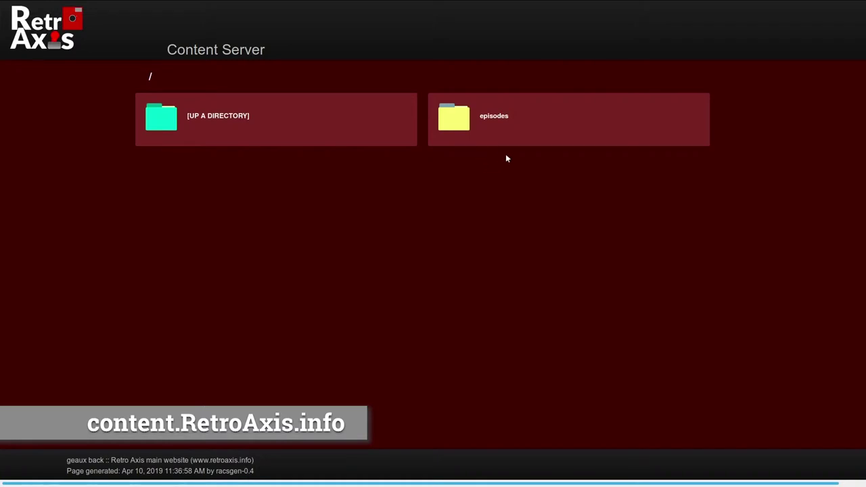
On the Content Server, view default.cjm in the episodes/001 folder and go back to the episodes directory
click(494, 123)
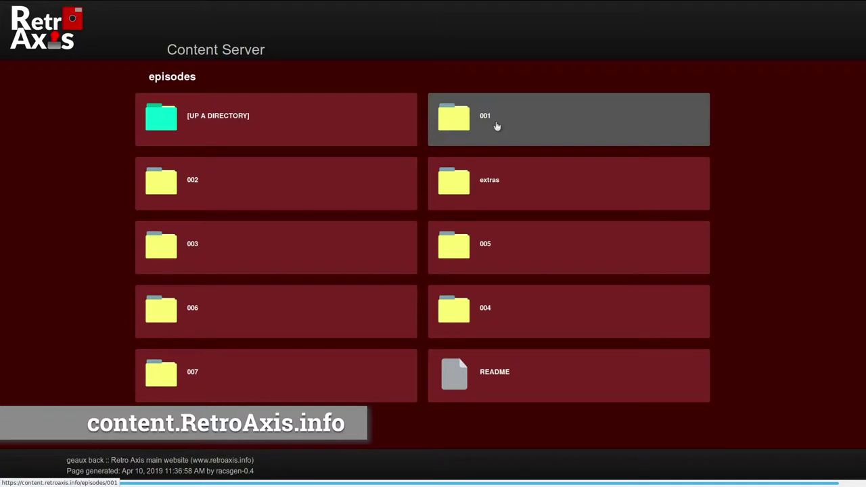
click(497, 126)
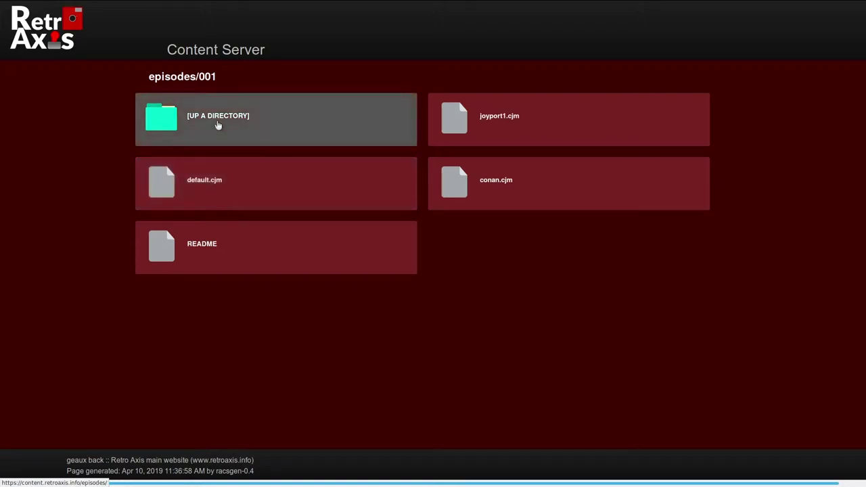
click(217, 181)
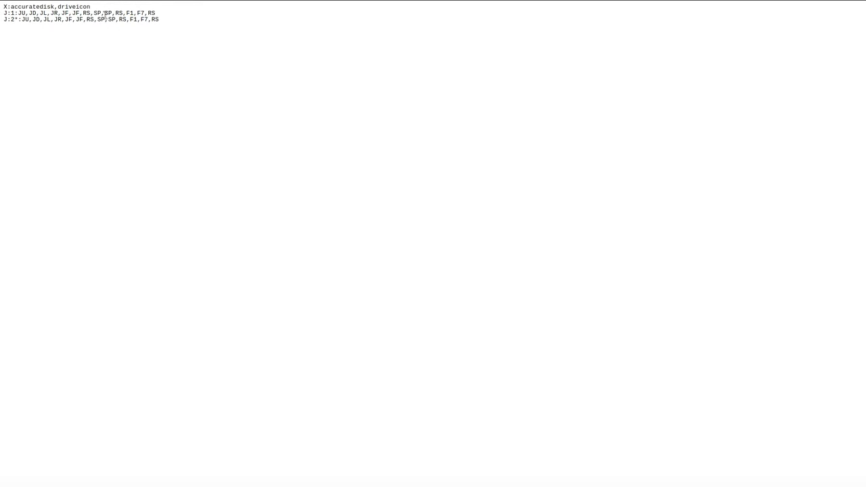
key(F11)
click(9, 24)
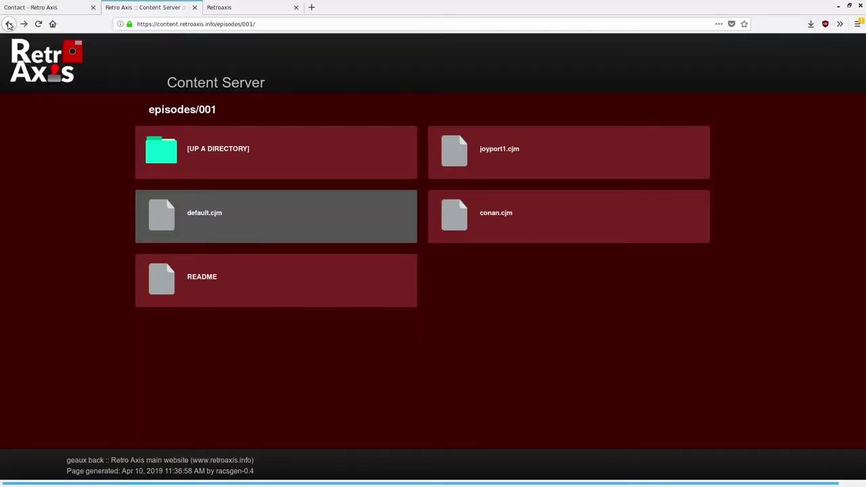
key(F11)
click(183, 130)
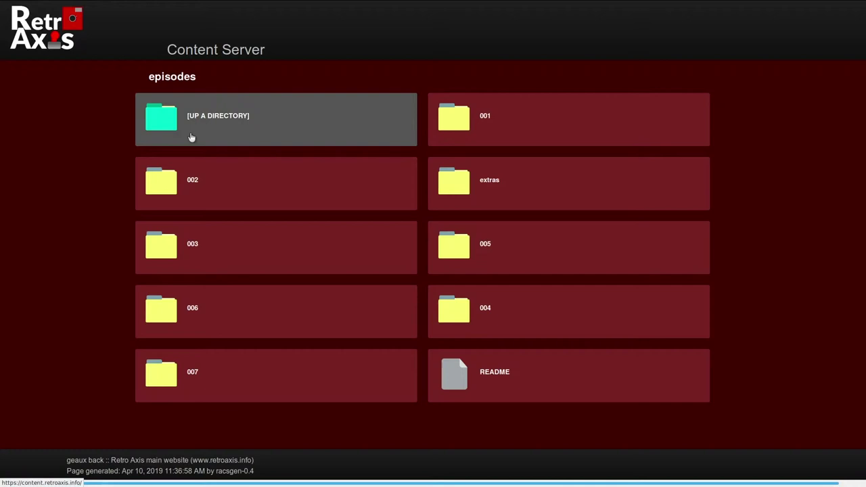
Look through the contents of episode folders 002 and 003, ending back in the episodes directory
click(216, 182)
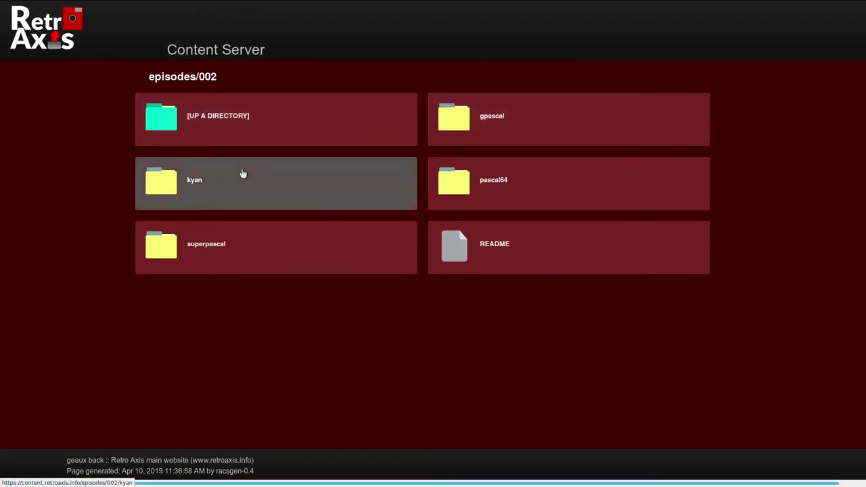
click(228, 114)
click(209, 248)
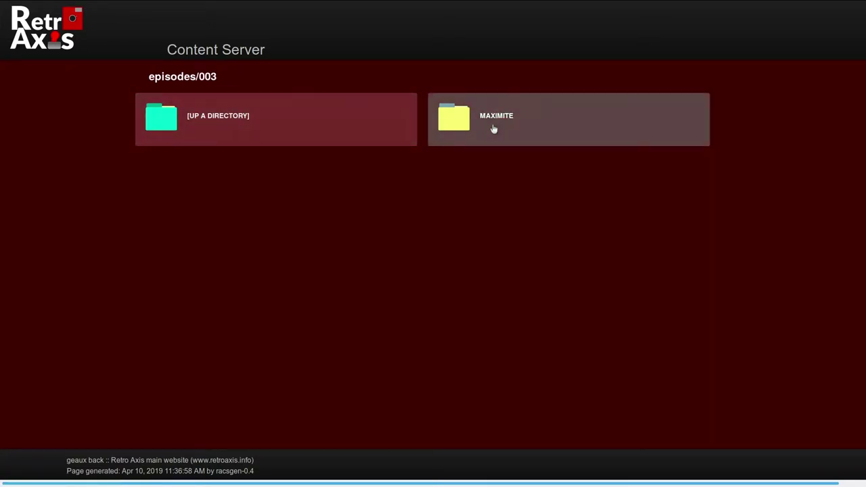
click(251, 114)
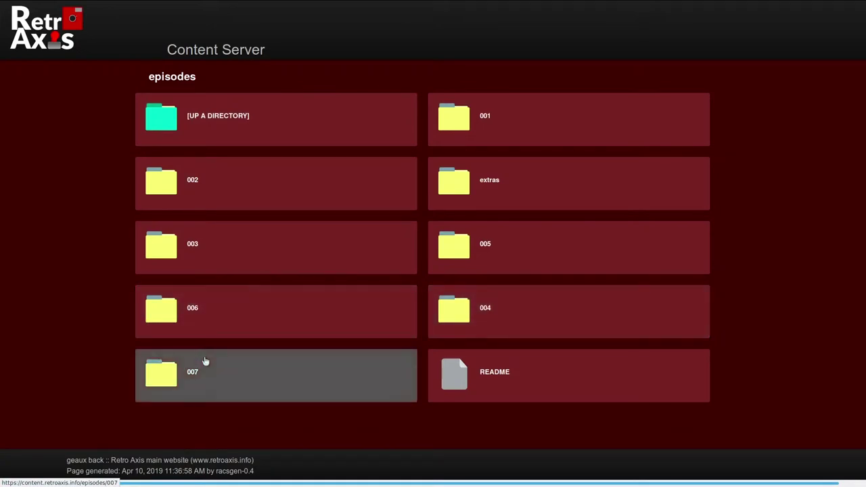
View the 3d_models folder of episode 006 and return to the episodes directory
click(196, 317)
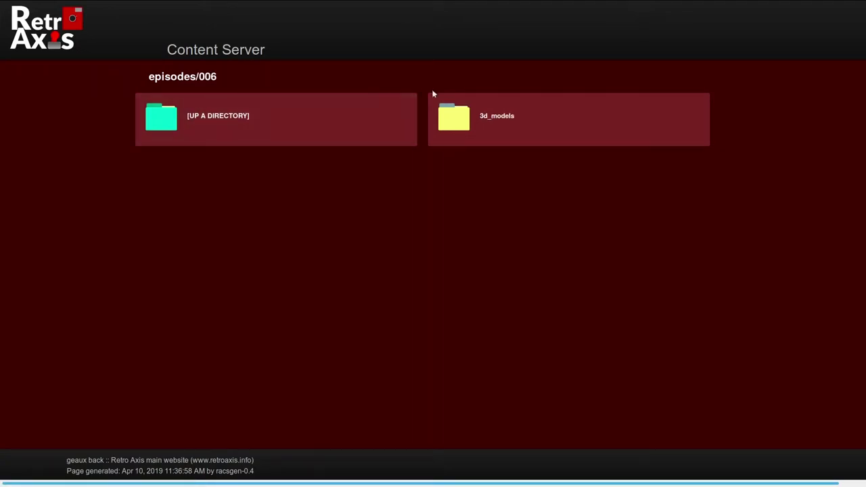
click(489, 131)
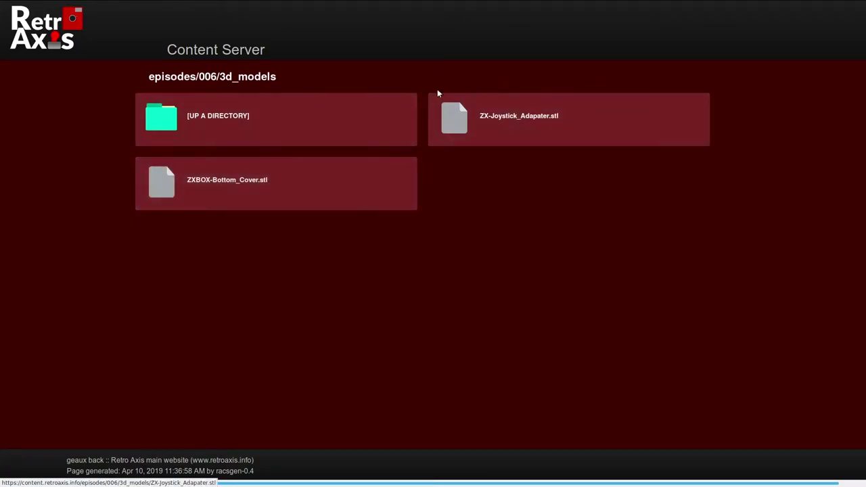
click(234, 119)
click(233, 119)
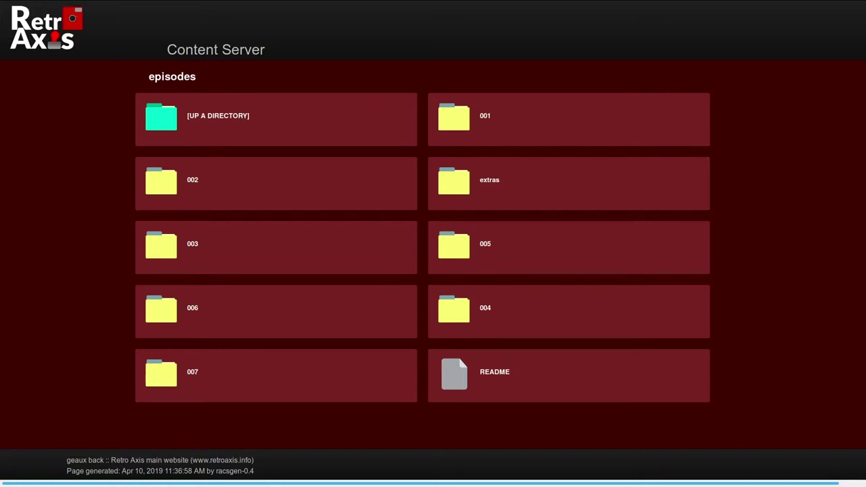
Switch to the Konsole terminal and start the Systems Library web application from /srv/roda with rackup
key(alt+Tab)
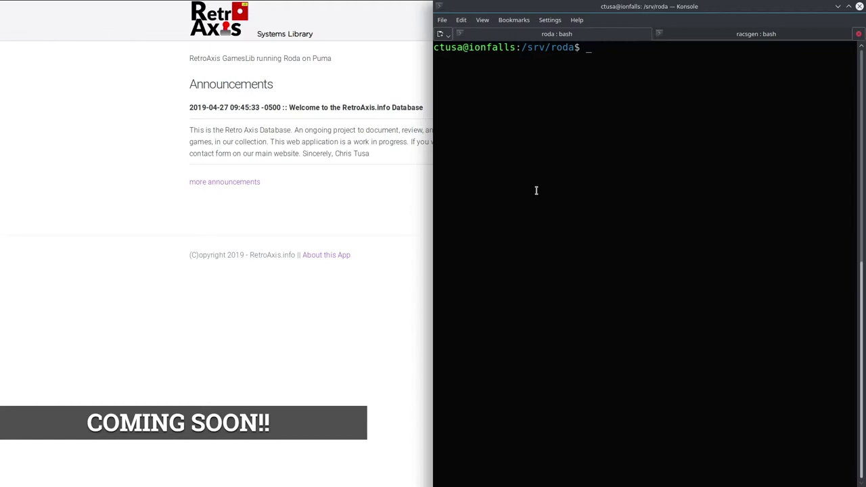
text(rackup)
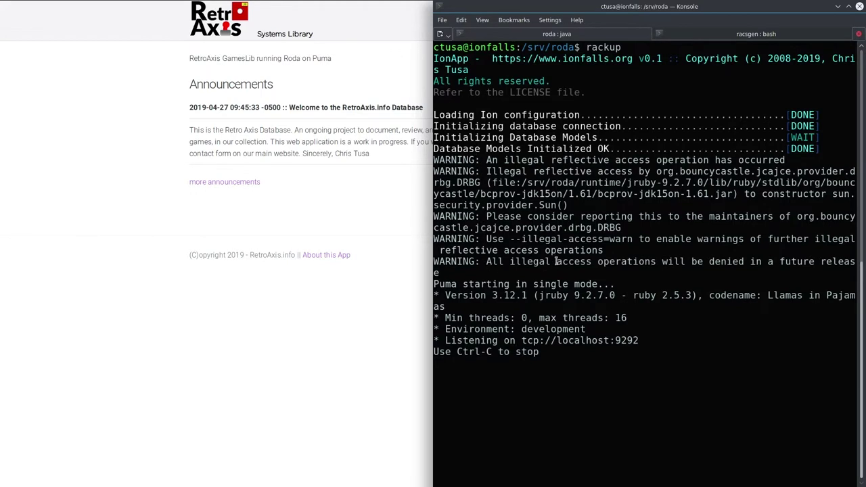
Switch back to the browser and view the Apple IIgs system details in the Systems Library
click(328, 193)
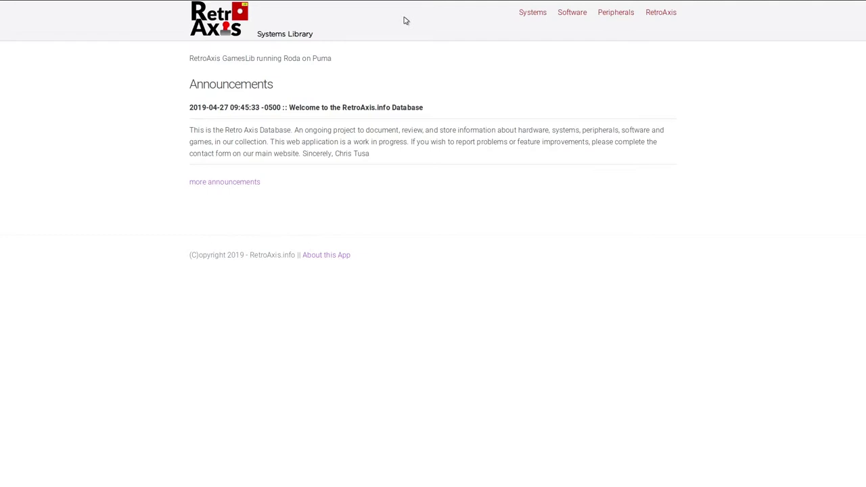
click(533, 13)
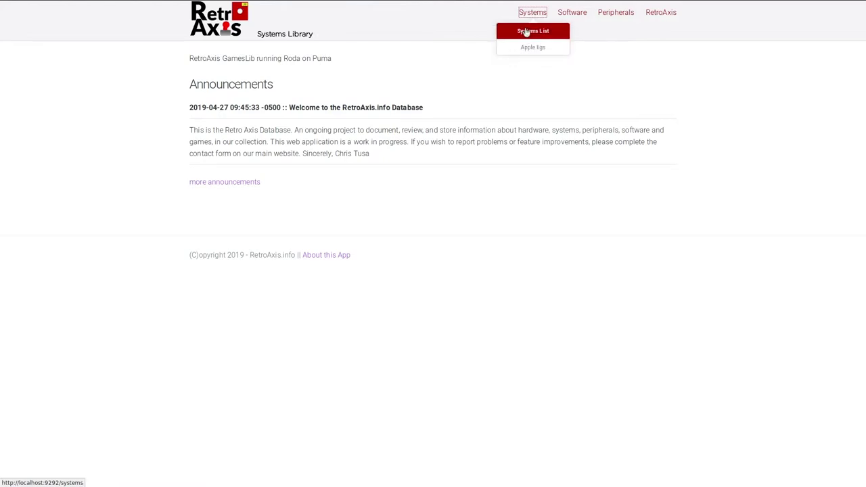
click(534, 46)
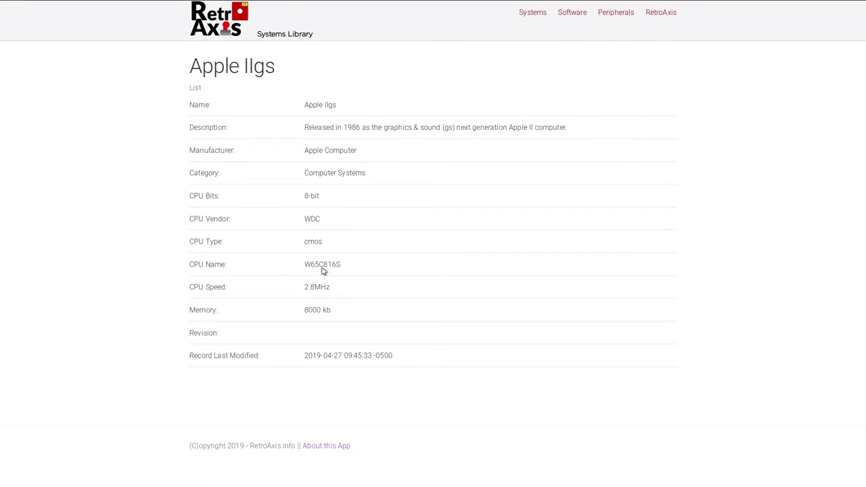
List all software in the Systems Library and view the Lode Runner entry full screen
click(562, 16)
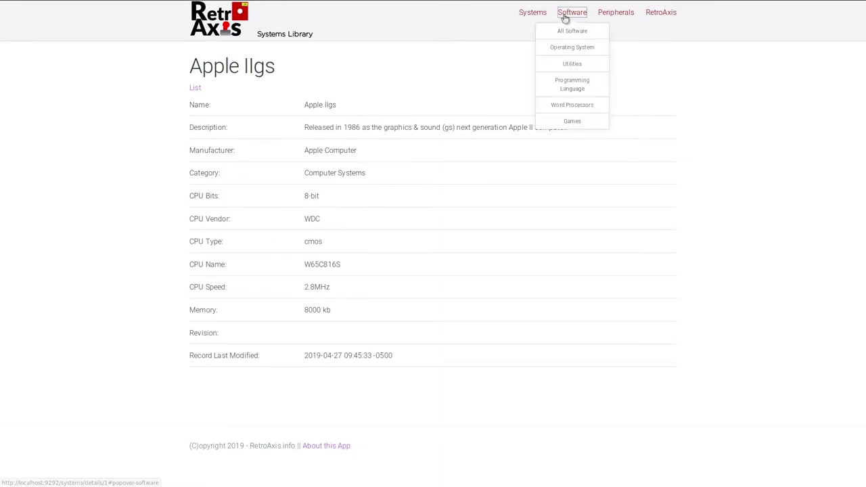
click(572, 30)
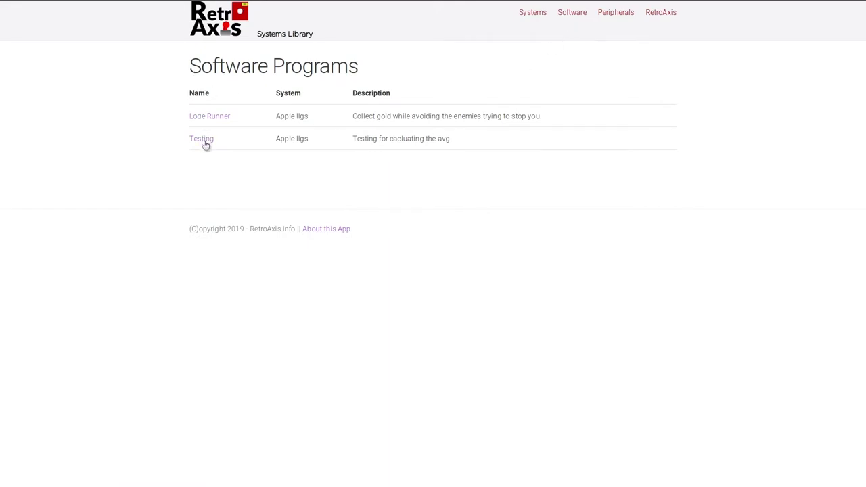
click(568, 17)
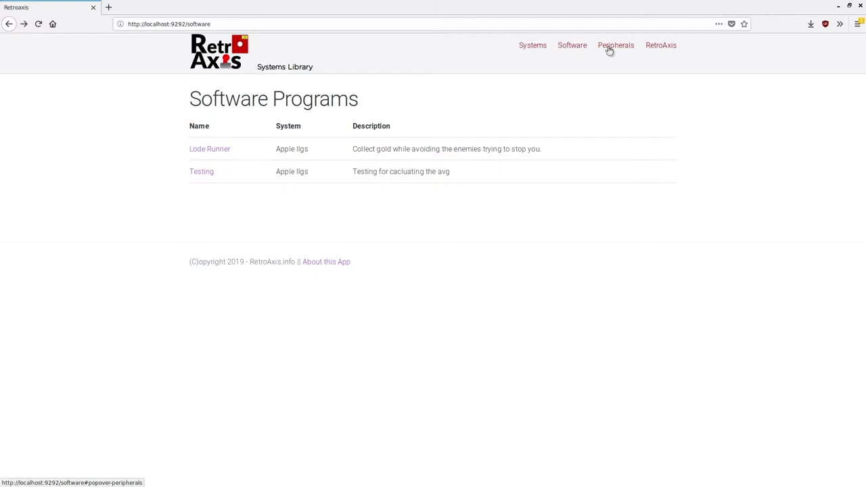
key(F11)
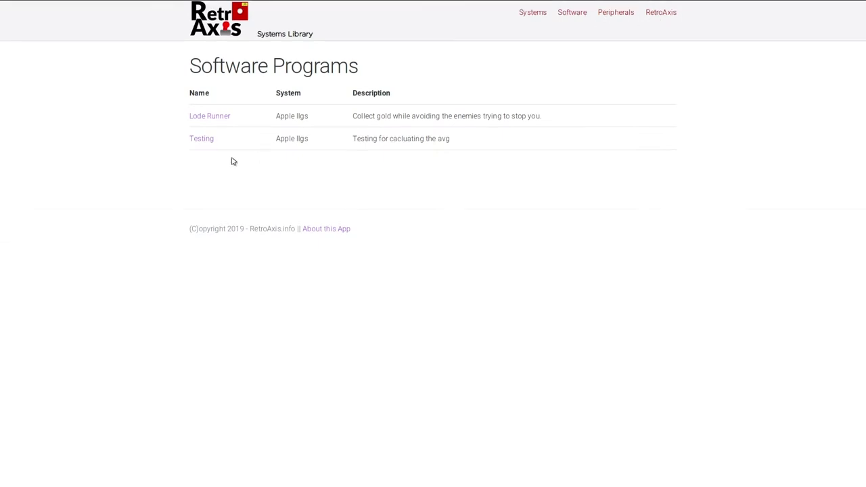
click(219, 121)
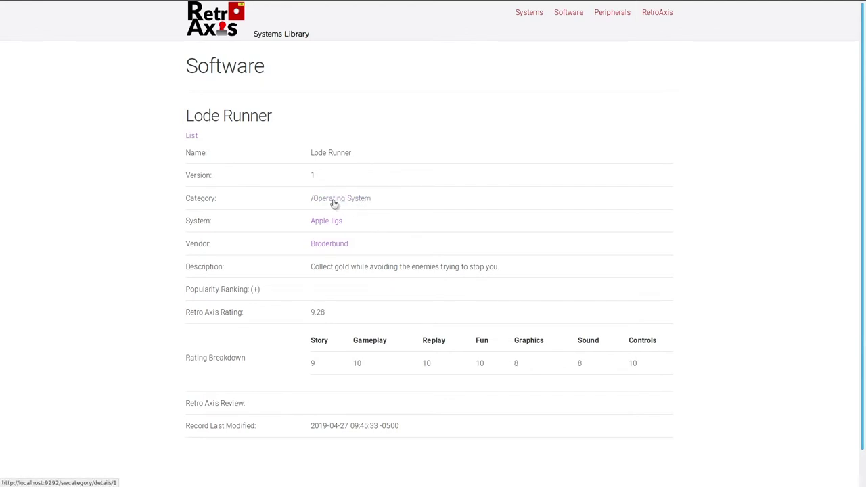
View the Broderbund software vendor details and return to the Lode Runner entry
click(331, 245)
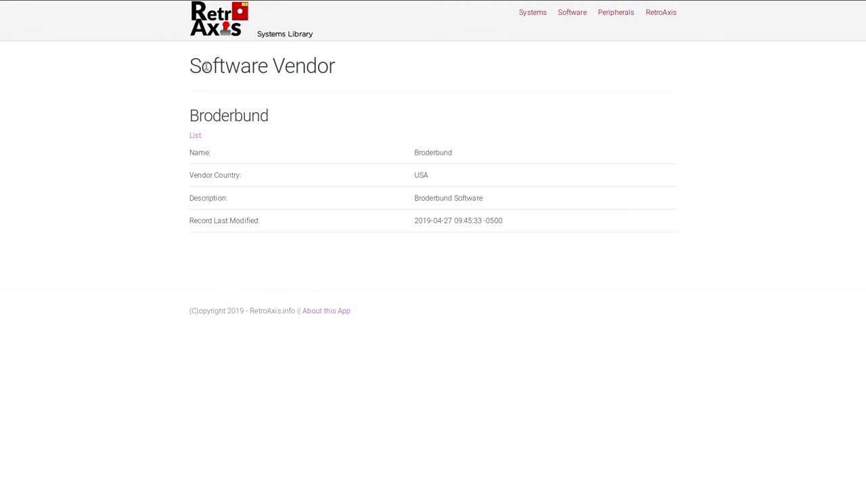
mouse_move(73, 4)
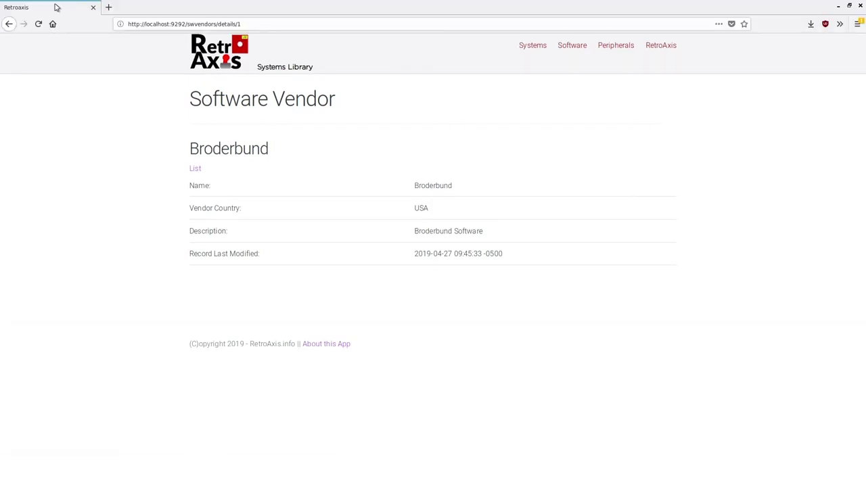
click(8, 23)
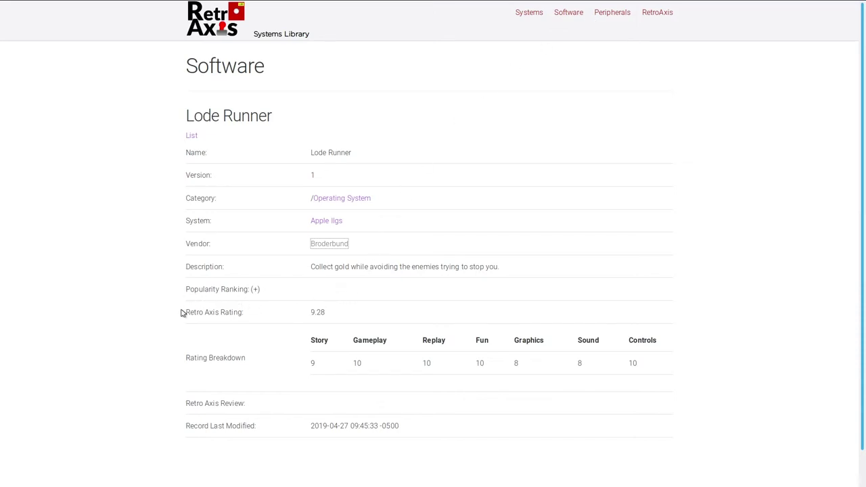
Examine Lode Runner's rating breakdown, highlighting categories such as Story, Gameplay, Replay, Fun and Graphics along with their scores
drag(184, 314, 697, 361)
click(697, 361)
drag(311, 339, 327, 340)
click(332, 341)
drag(353, 339, 450, 347)
click(437, 340)
click(453, 347)
drag(476, 340, 544, 342)
click(501, 339)
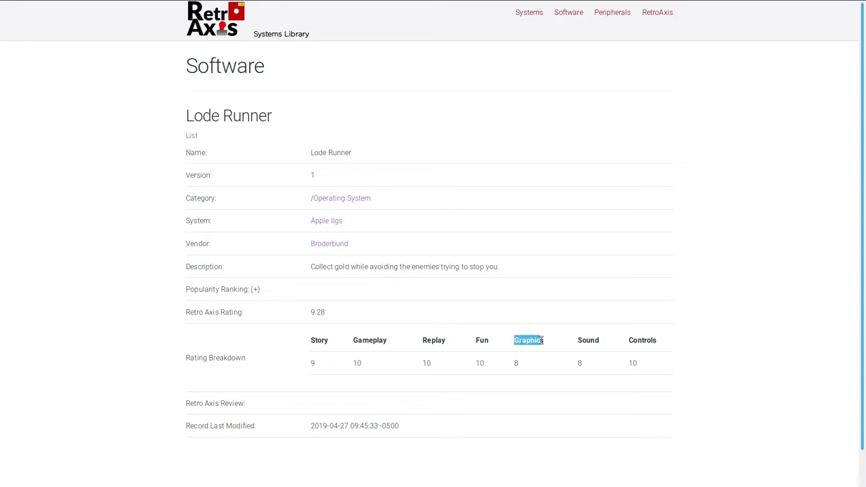
click(548, 344)
mouse_move(530, 361)
mouse_down()
mouse_move(516, 361)
mouse_move(516, 345)
mouse_move(516, 361)
mouse_up()
click(575, 358)
Highlight Lode Runner's overall Retro Axis Rating and the Retro Axis Review field
drag(325, 313, 309, 315)
click(185, 311)
drag(228, 402, 334, 396)
click(334, 399)
Check which pages the Systems Library offers under Systems and Peripherals
click(527, 12)
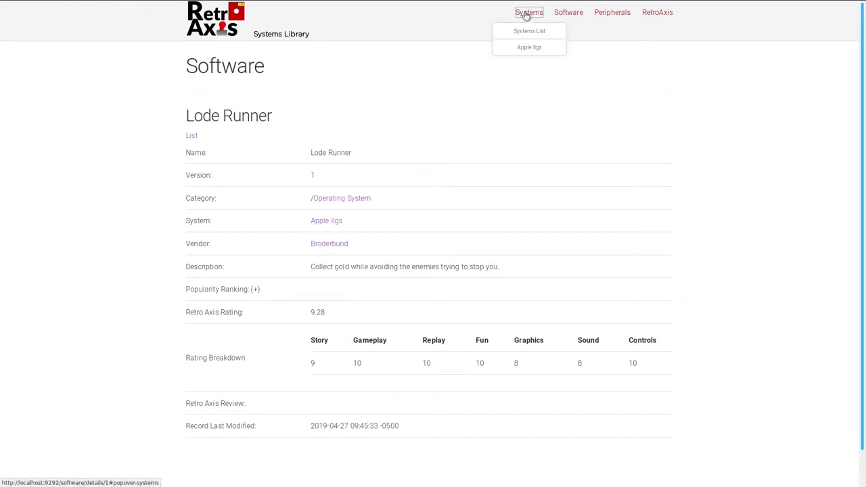
click(604, 13)
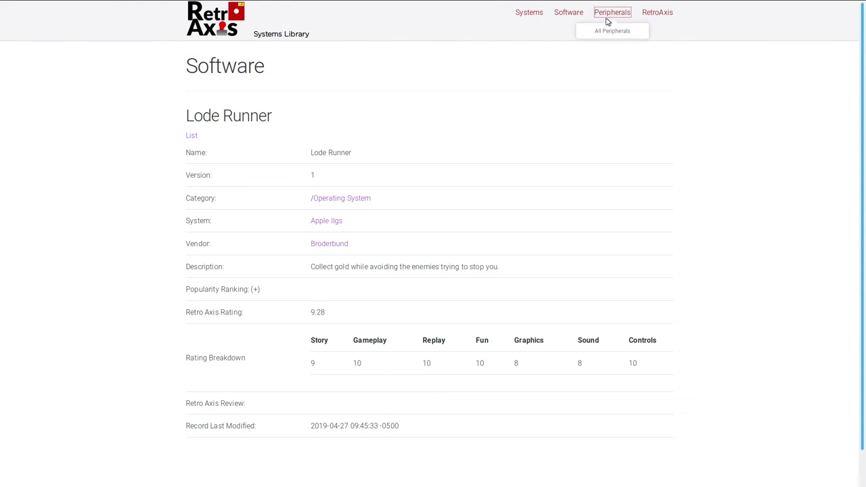
click(600, 16)
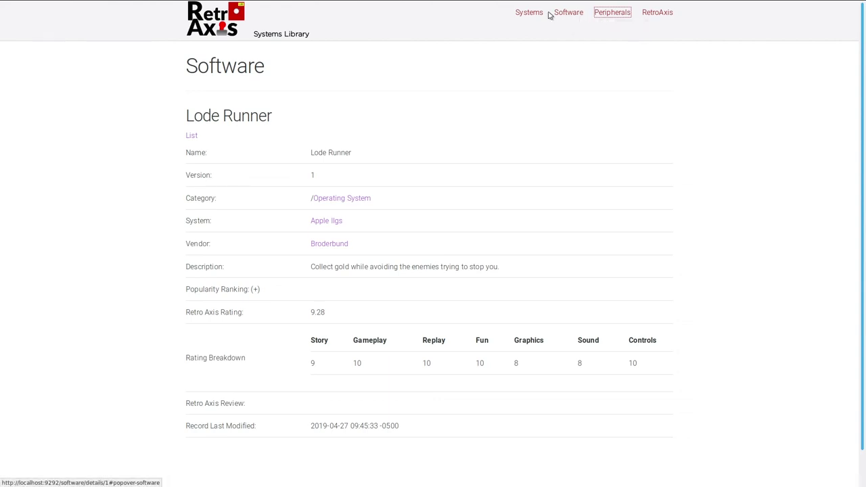